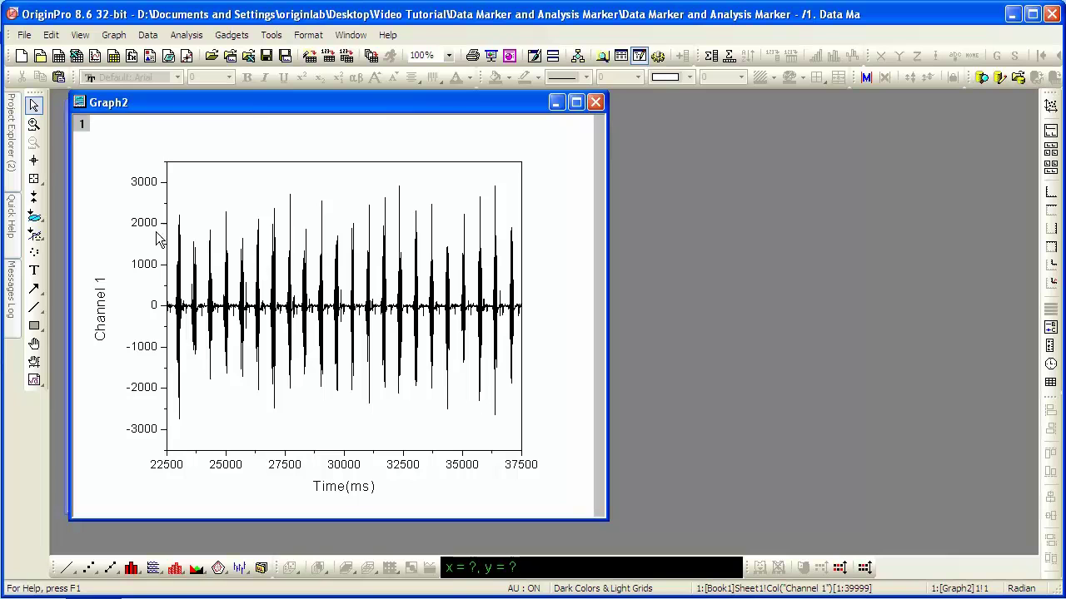
Step: Mark Channel 1 from about 25500 to 33246.5 ms and confirm the range so the markers turn red
left_click(34, 199)
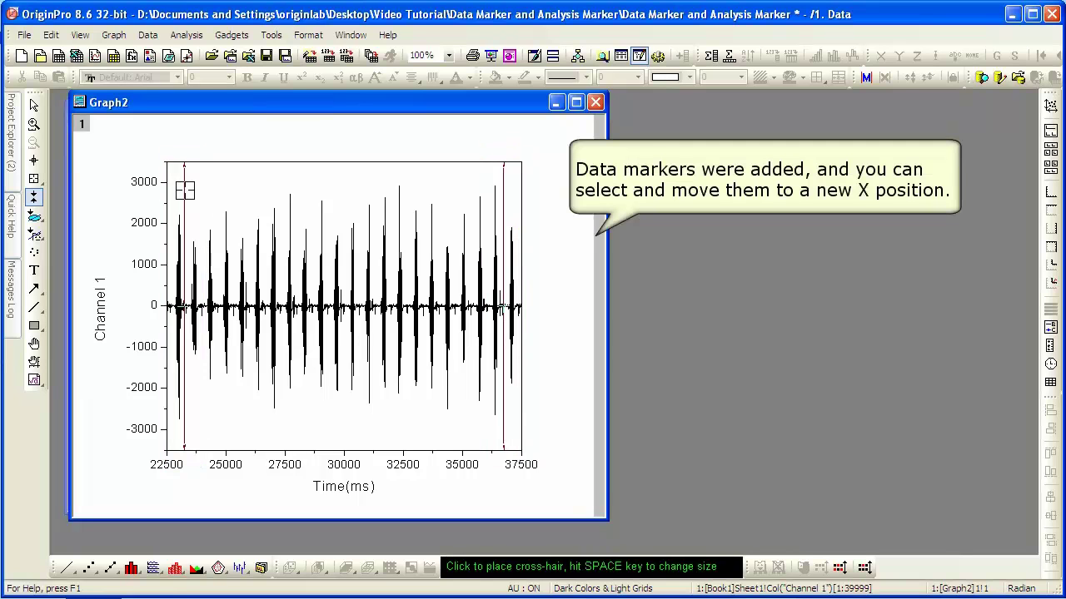
left_click_drag(185, 186, 237, 190)
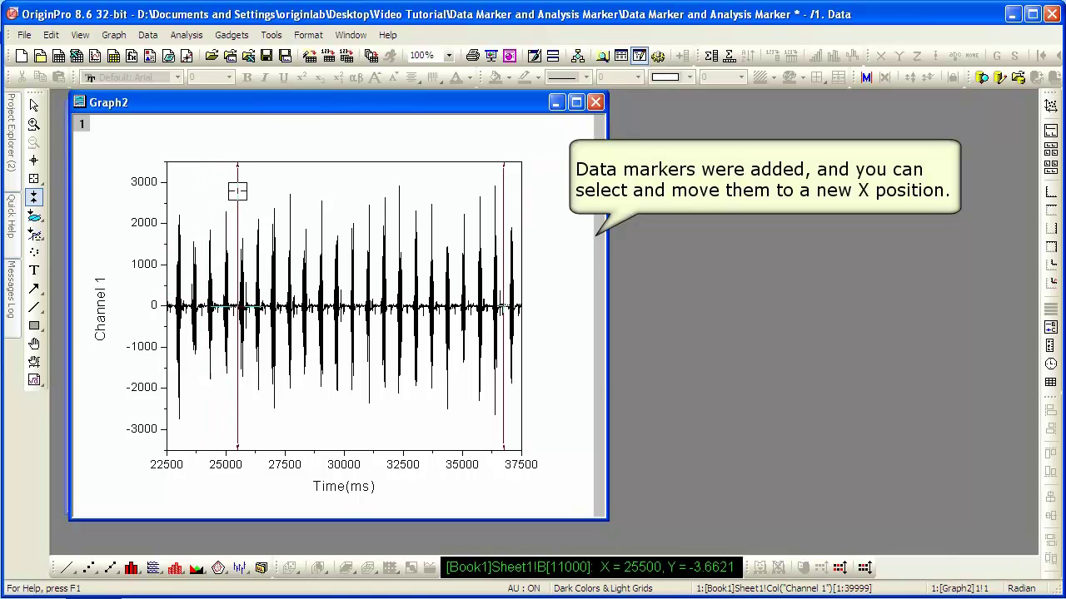
left_click_drag(502, 172, 421, 174)
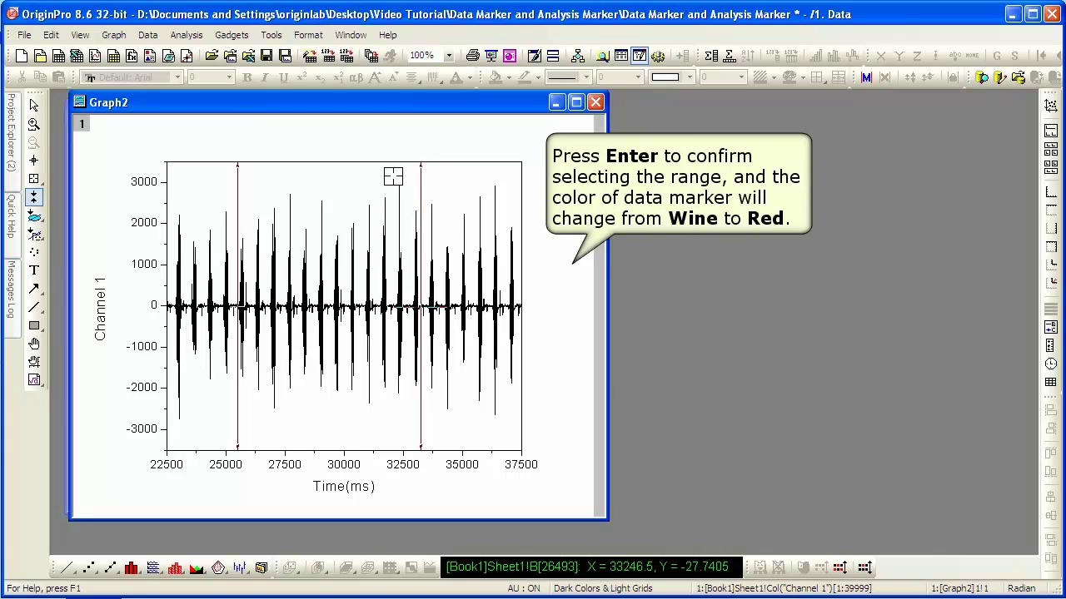
key("Return")
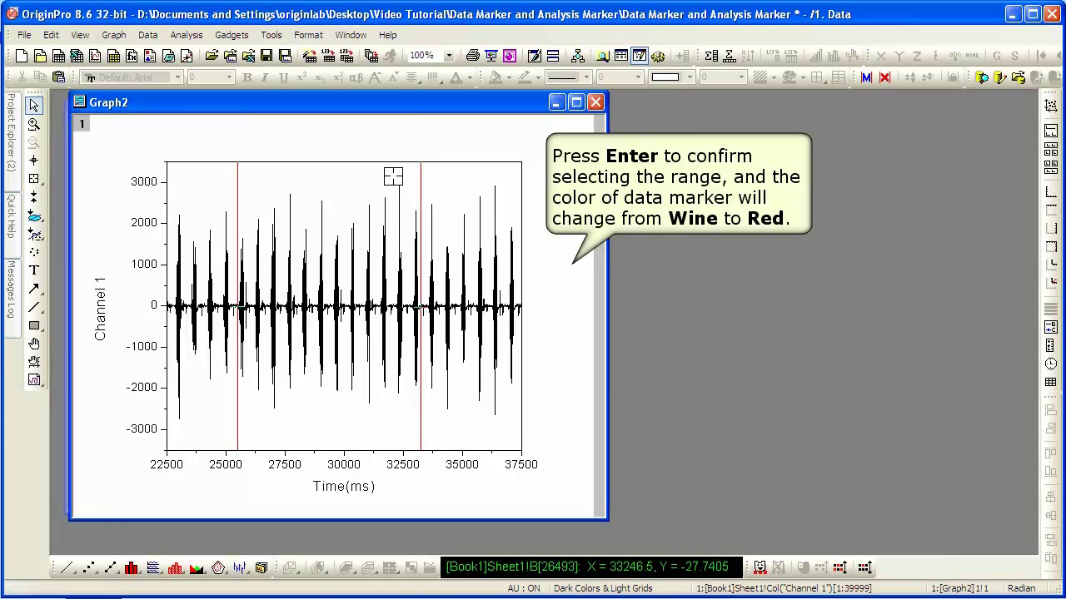
Step: Use Edit on the right data marker's context menu to make the confirmed range adjustable again
right_click(421, 182)
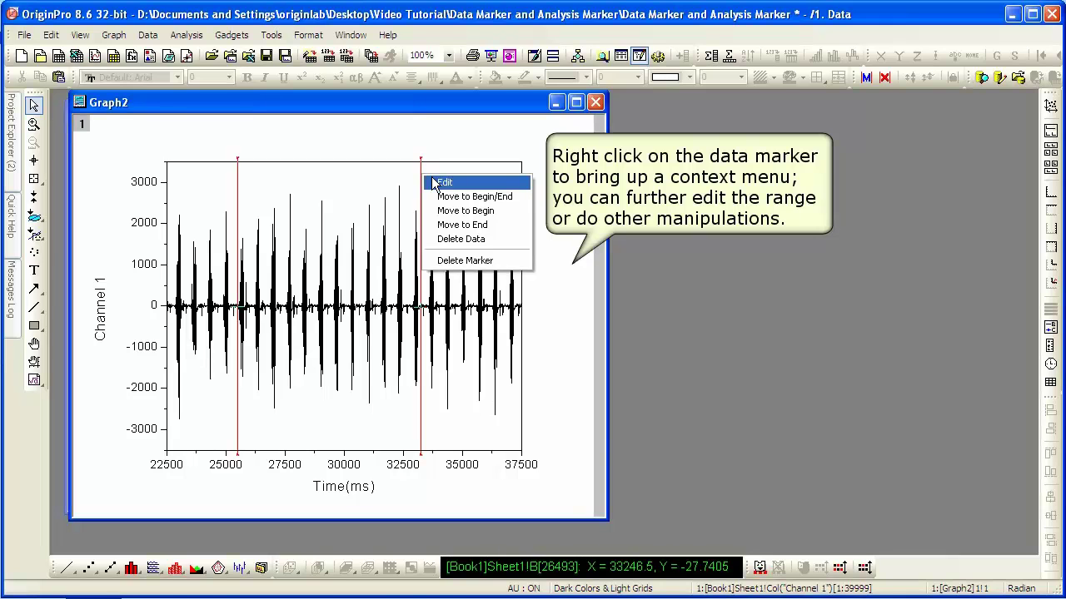
left_click(443, 182)
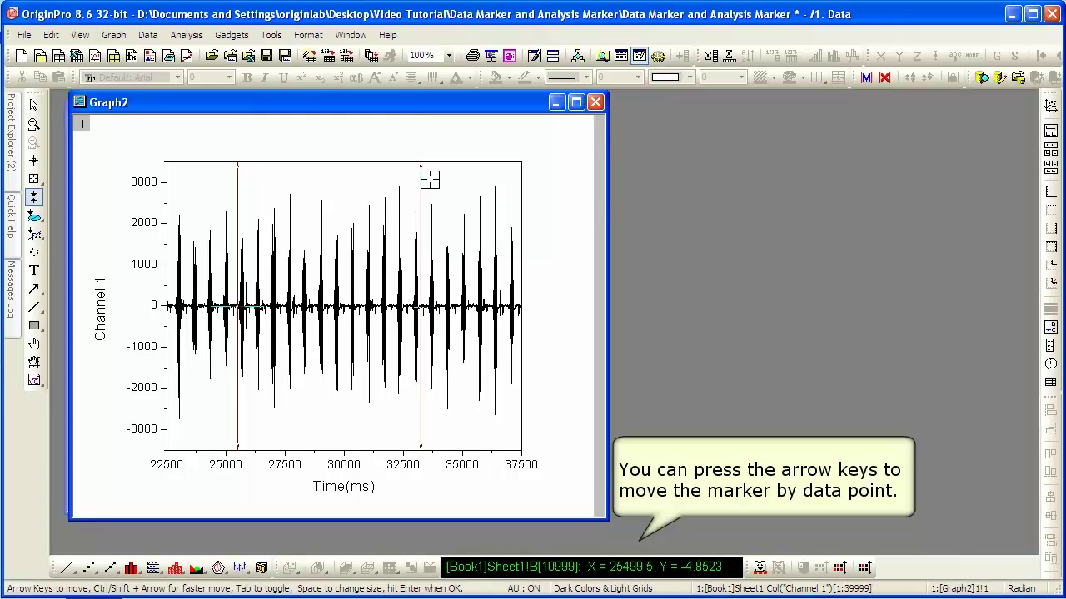
Step: Step the left marker with arrow, Shift+arrow and Ctrl+arrow to X = 31509.5, then confirm
key("Left")
key("Left")
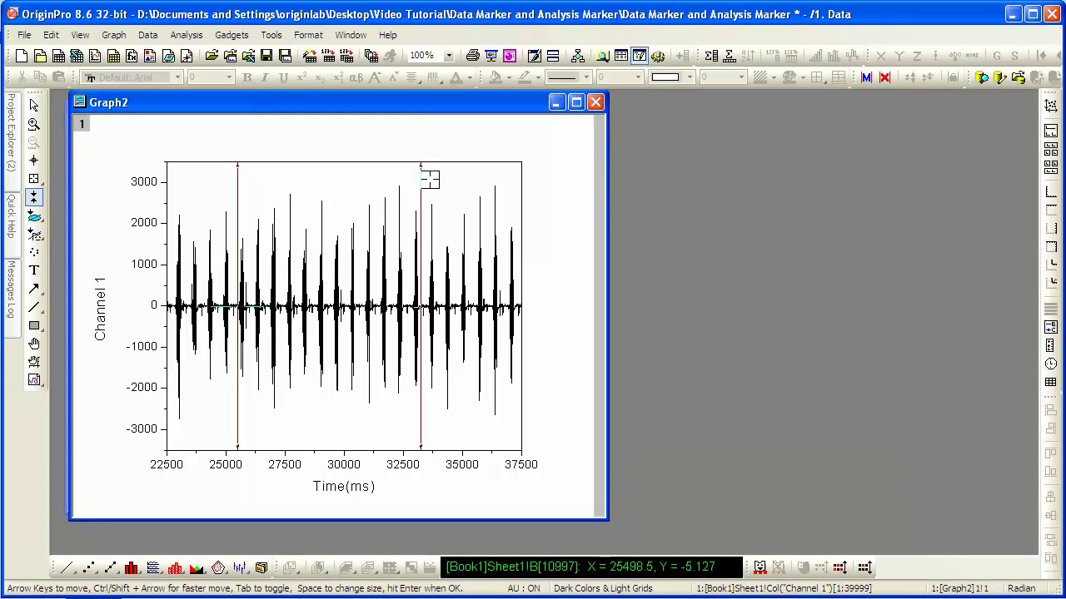
key("Left")
key("Left")
key("Right")
key("shift+Right")
key("shift+Right")
key("shift+Right")
key("shift+Right")
key("shift+Right")
key("shift+Right")
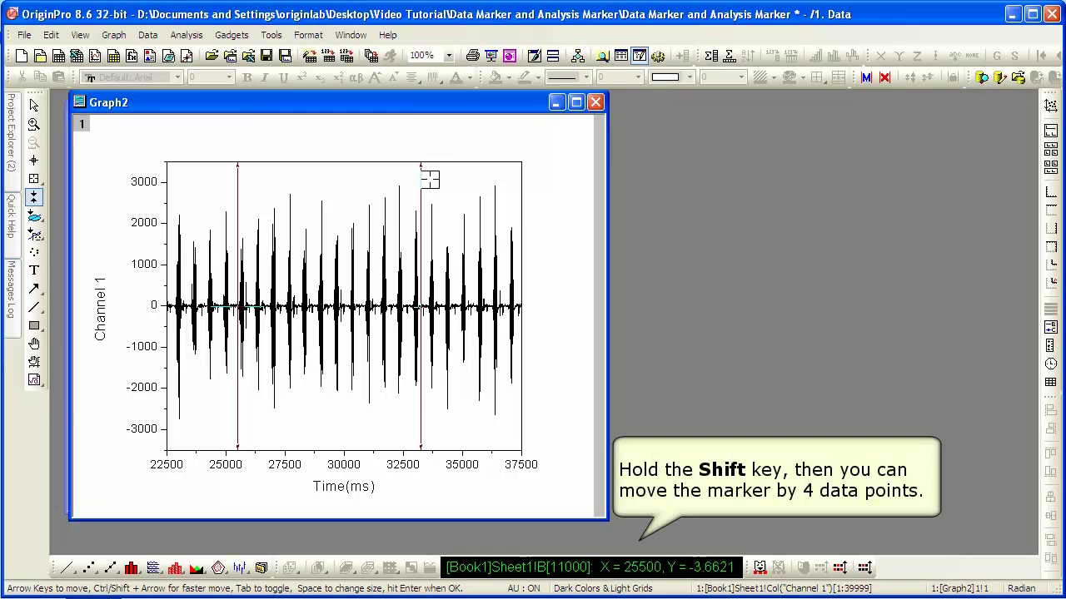
key("Right")
key("shift+Right")
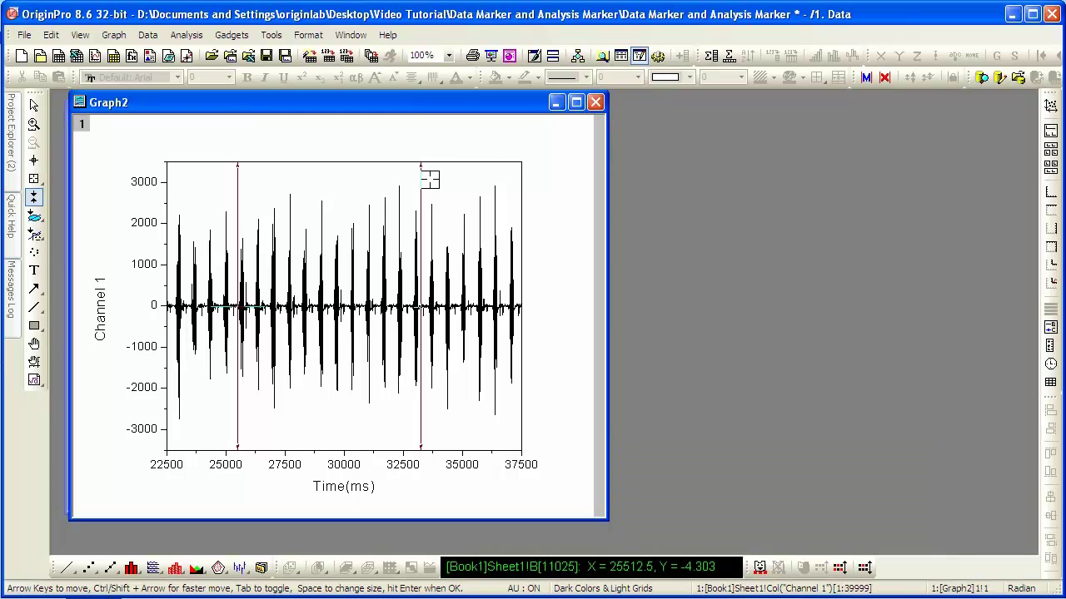
key("ctrl+Right")
key("ctrl+Right")
key("ctrl+Right")
key("ctrl+Right")
key("ctrl+Right")
key("ctrl+Right")
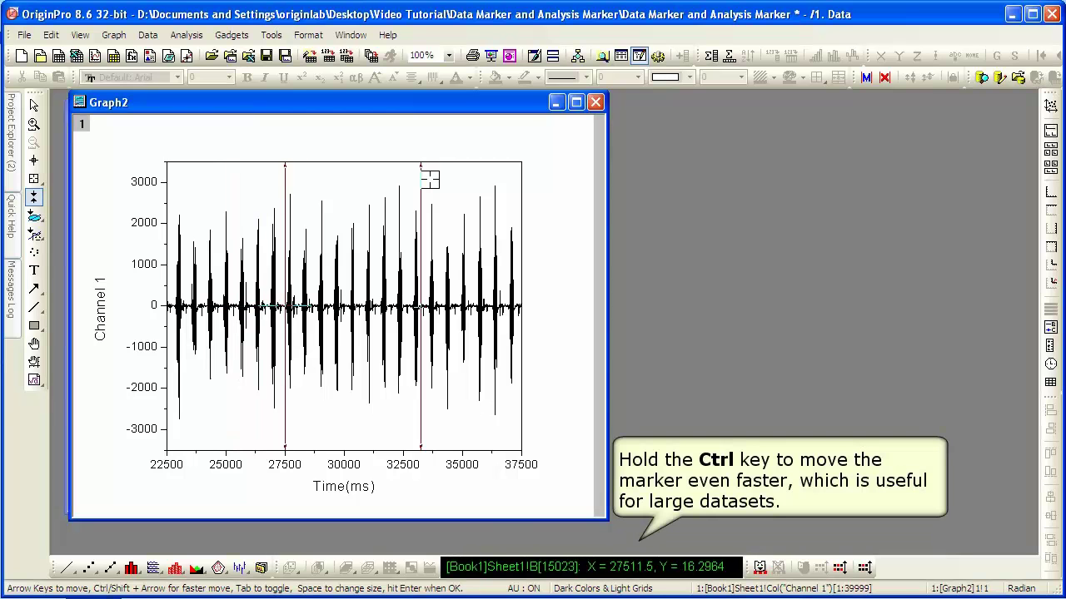
key("ctrl+Right")
key("ctrl+Right")
key("ctrl+Right")
key("ctrl+Right")
key("ctrl+Right")
key("ctrl+Right")
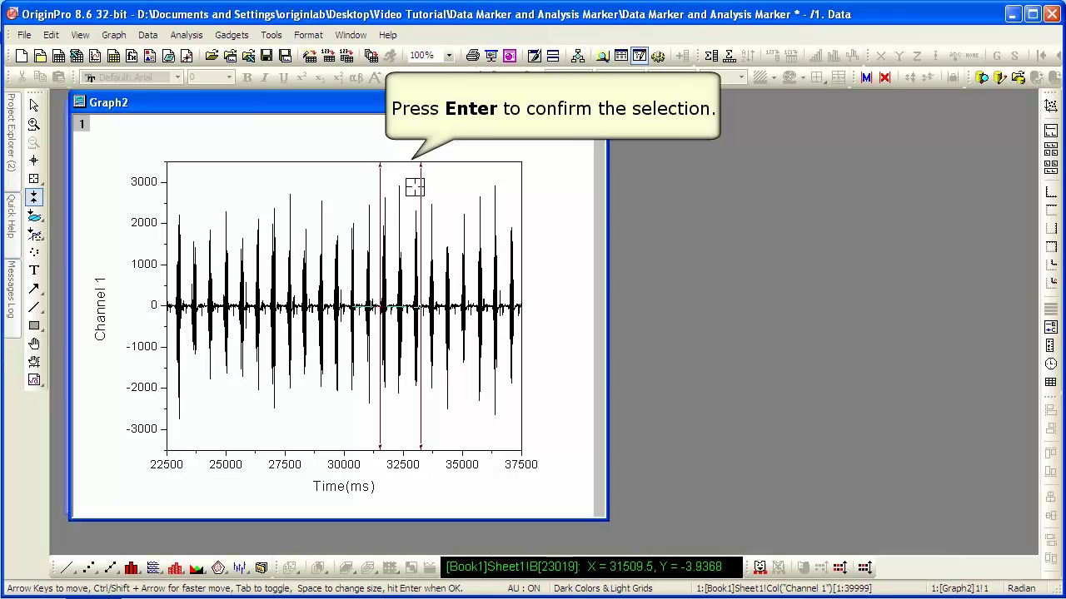
key("Return")
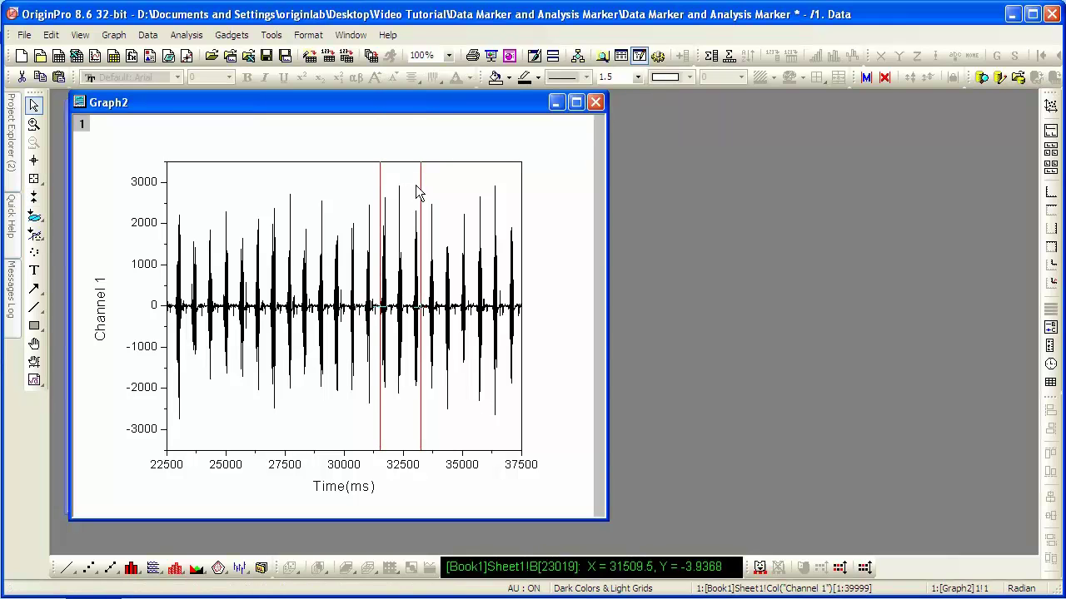
Step: Minimize Graph2 and outline each of Graph3's three peaks with the Regional Data Selector
left_click(556, 102)
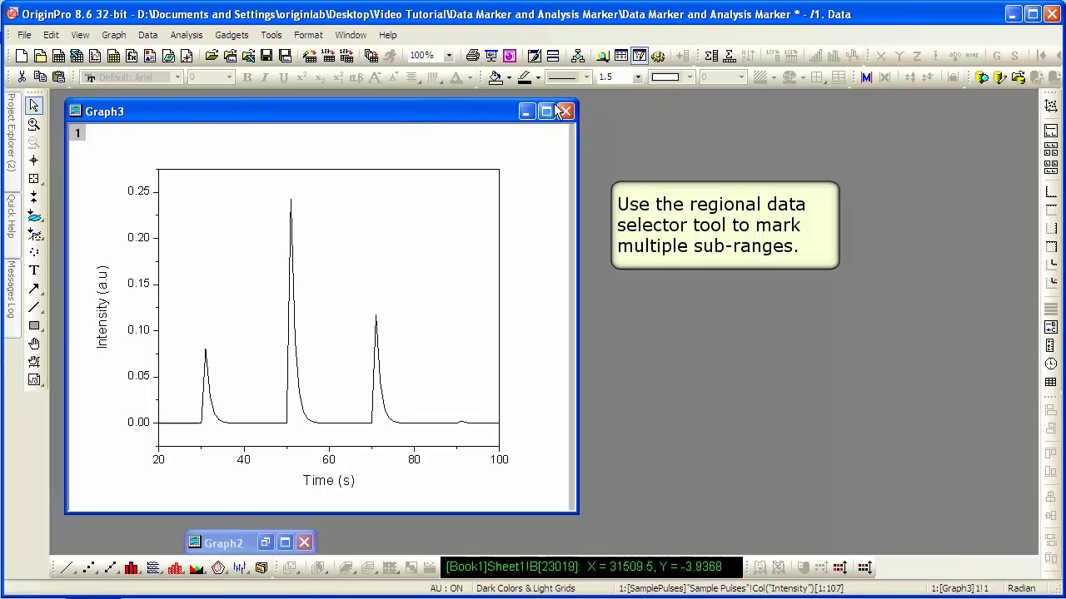
left_click(35, 216)
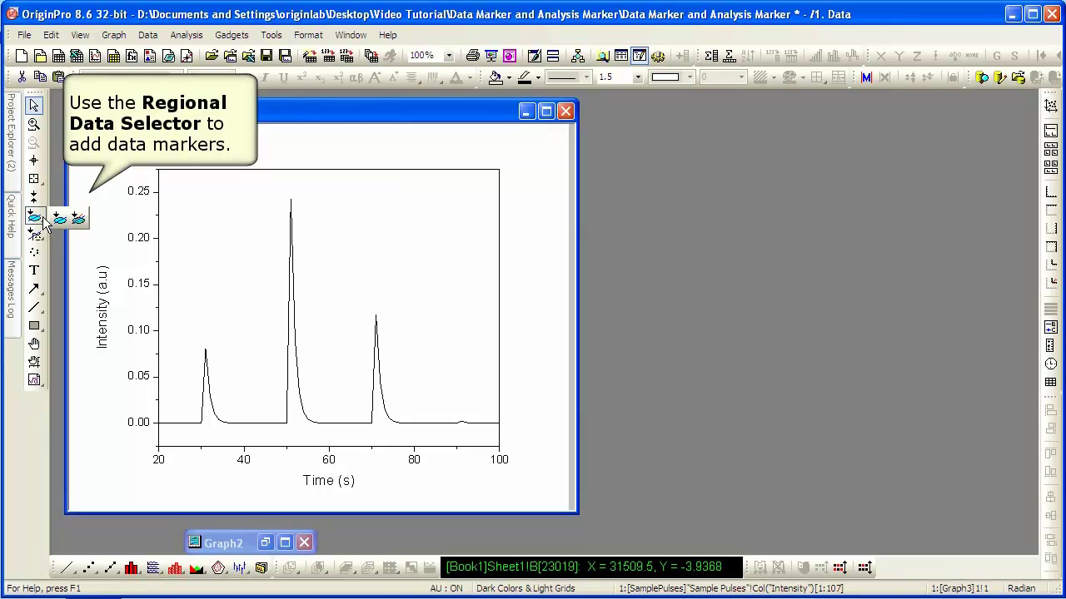
mouse_move(195, 313)
left_mouse_down()
mouse_move(219, 340)
mouse_move(235, 437)
left_mouse_up()
left_click_drag(276, 267, 316, 439)
left_click_drag(369, 284, 421, 439)
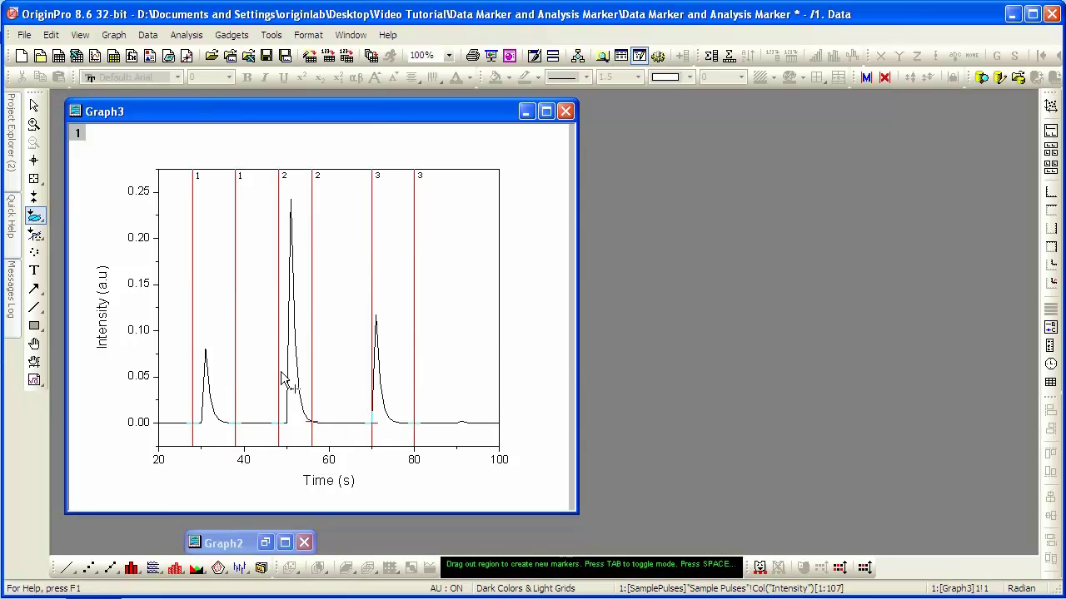
Step: Move marker pair 1's right marker to 38 and confirm the adjusted pair
left_click(236, 288)
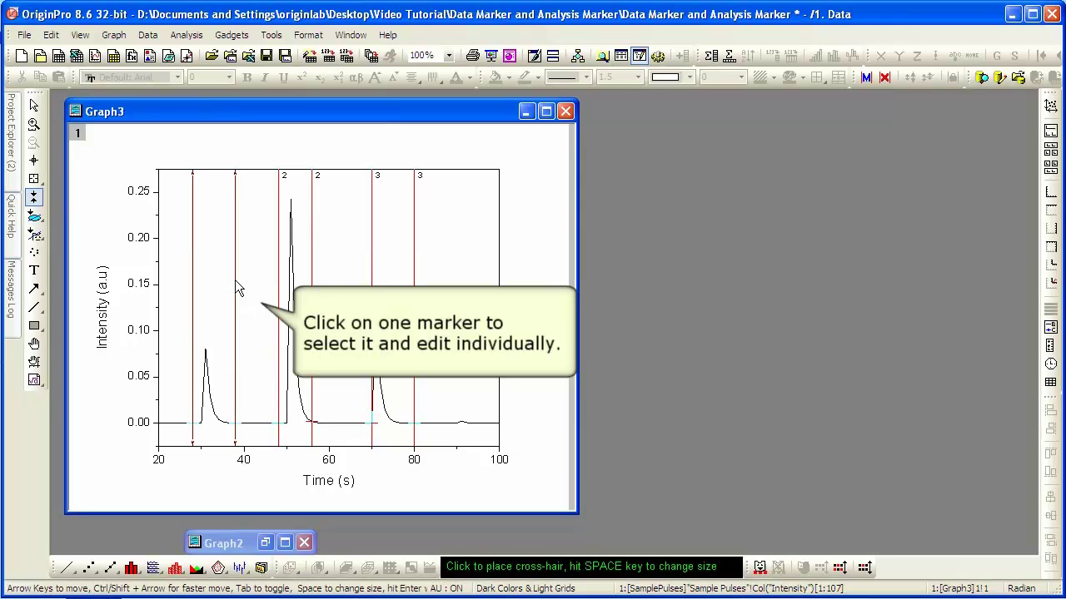
key("Left")
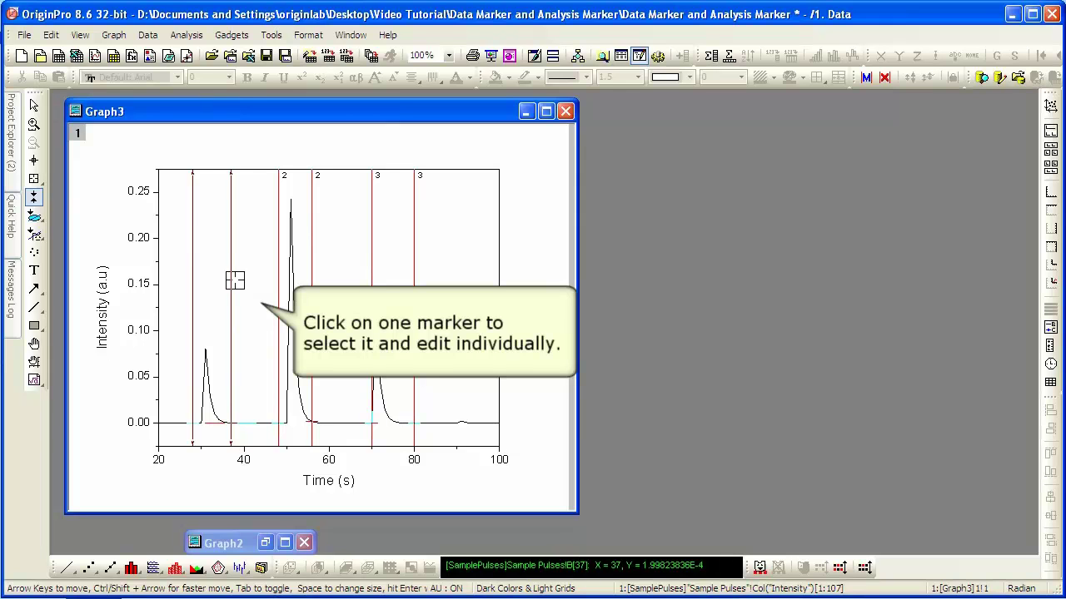
key("Left")
key("Right")
key("Right")
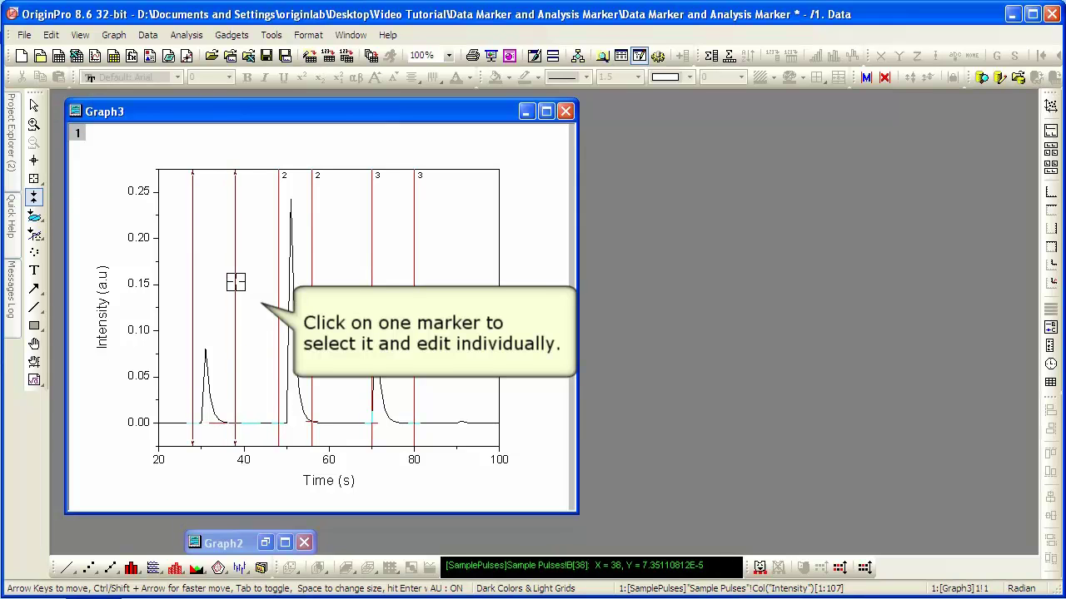
key("Return")
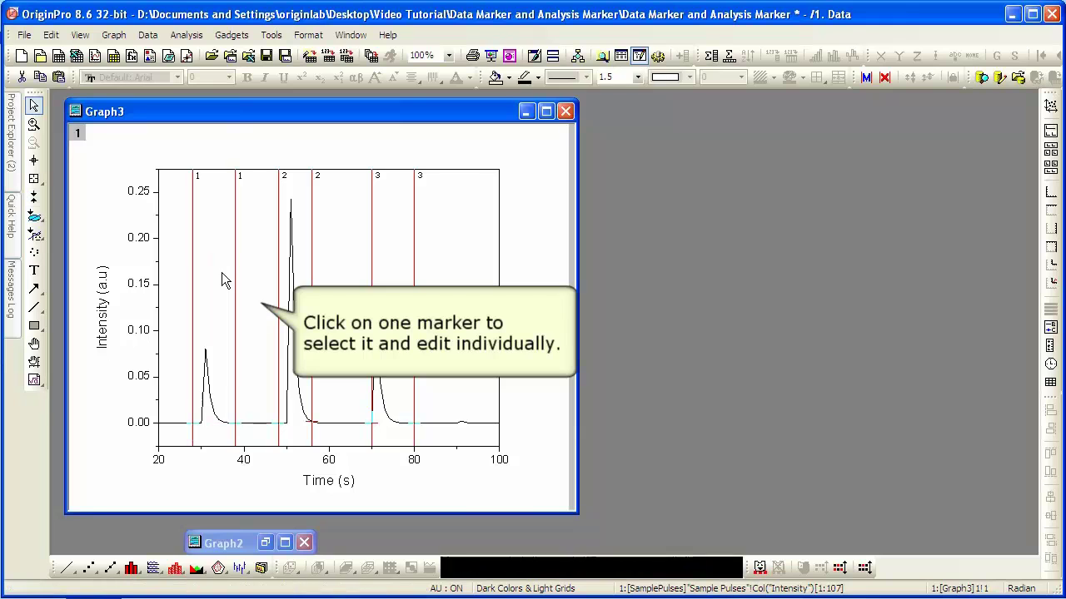
Step: Clear all data markers from Graph3 with the Clear Data Markers button
left_click(884, 78)
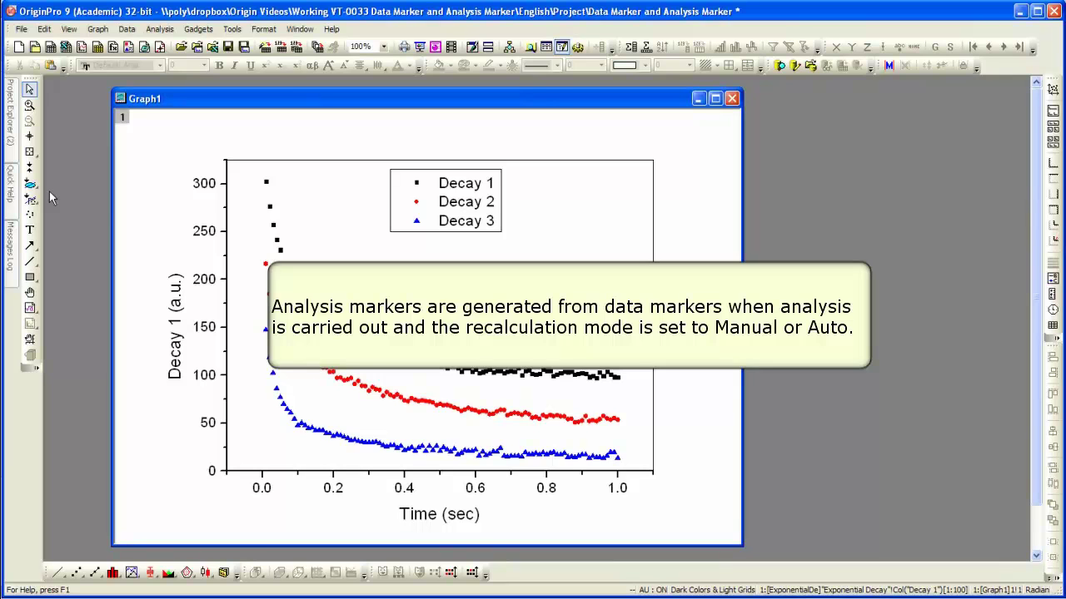
Step: Switch the Regional Data Selector to Selection on All Plots and mark 0.35–1.0 s across the Decay curves
left_click(31, 184)
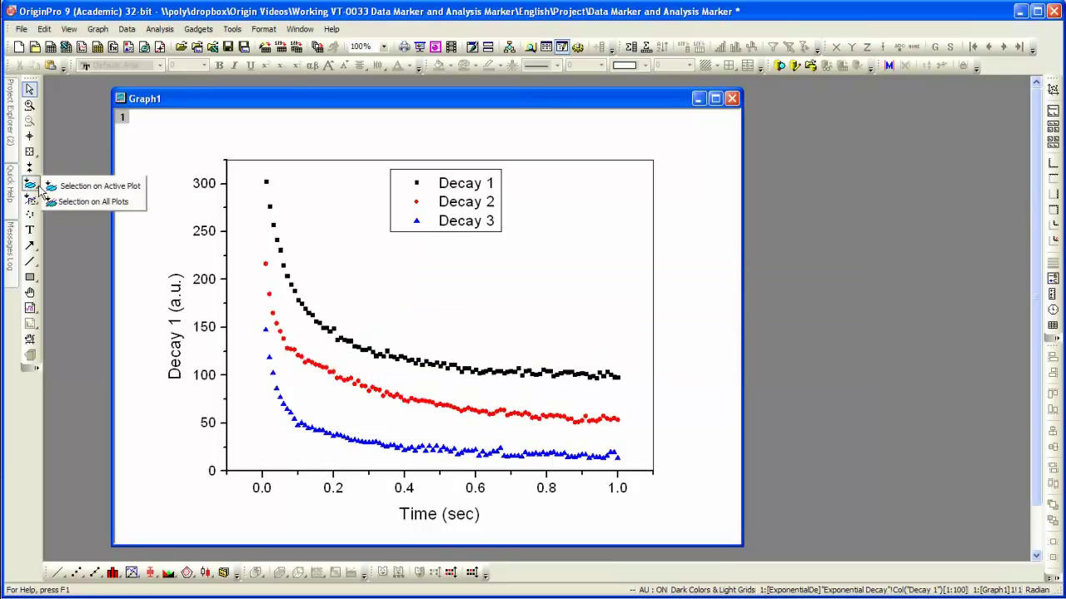
left_click(135, 203)
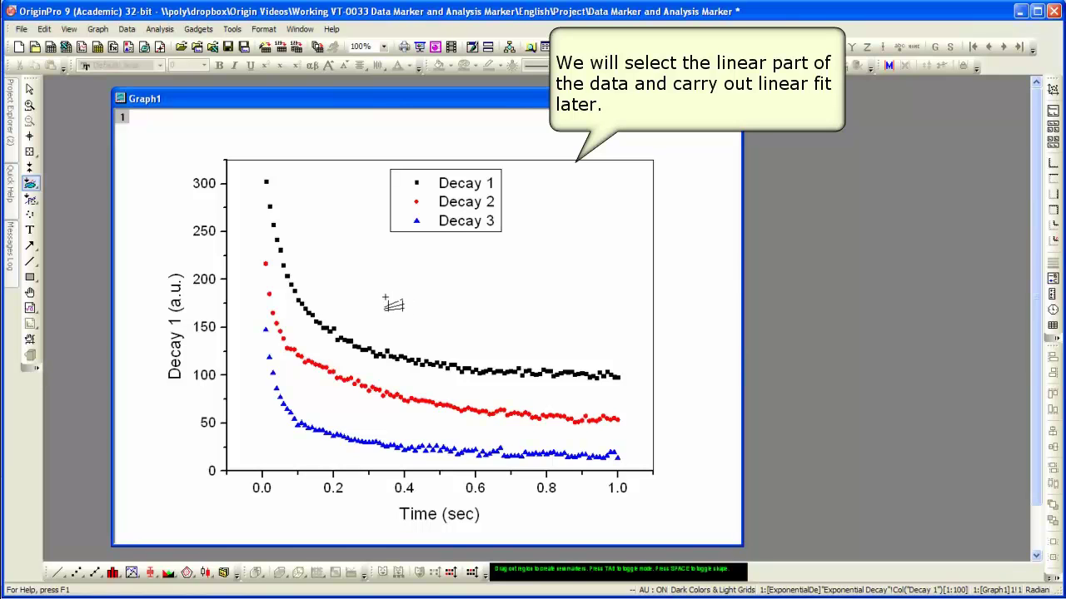
mouse_move(384, 297)
left_mouse_down()
mouse_move(541, 421)
mouse_move(630, 452)
mouse_move(639, 468)
left_mouse_up()
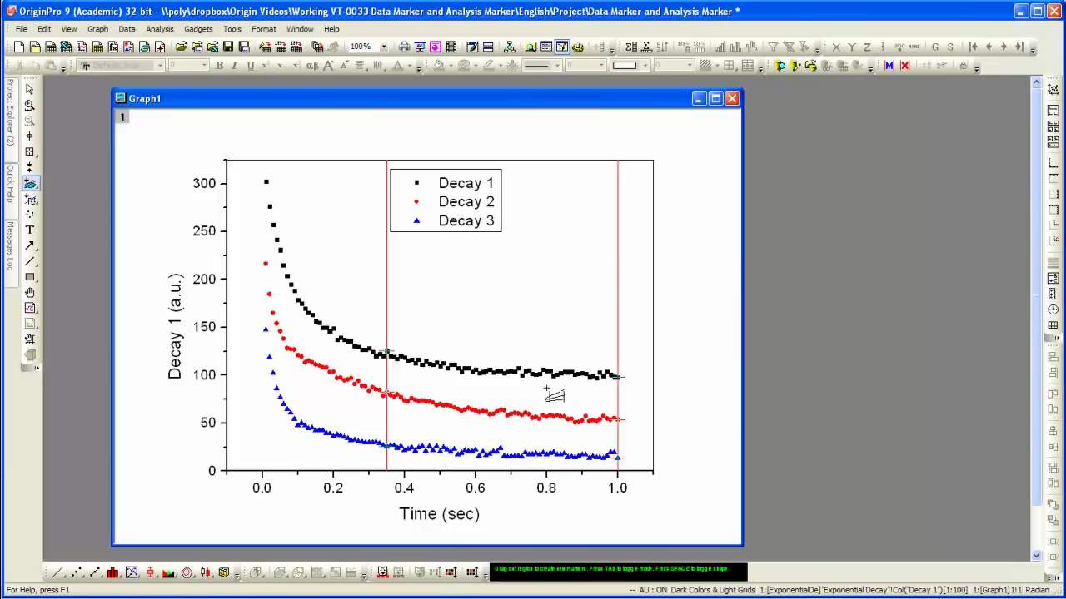
left_click(165, 33)
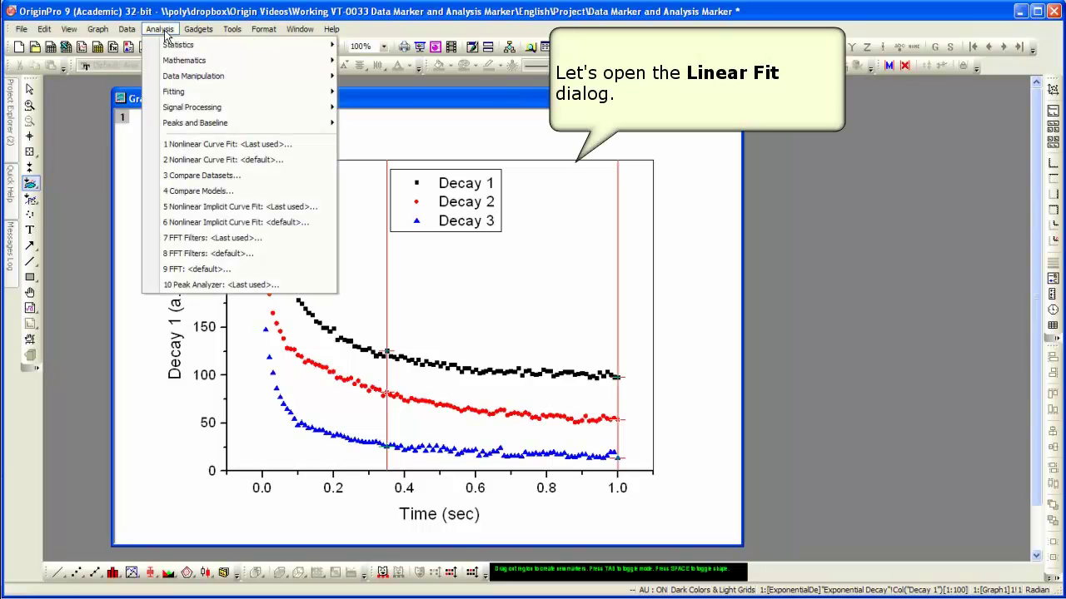
mouse_move(218, 93)
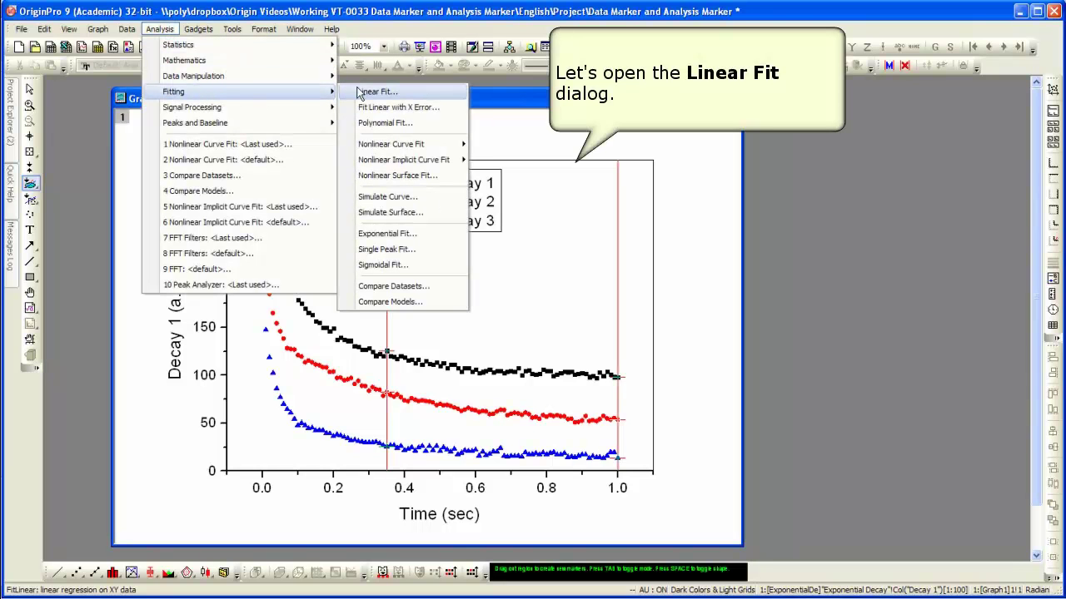
Step: Run a Linear Fit on Decay 1–3 over 0.35–1.0 s, stay on the graph, and delete the results table
left_click(432, 90)
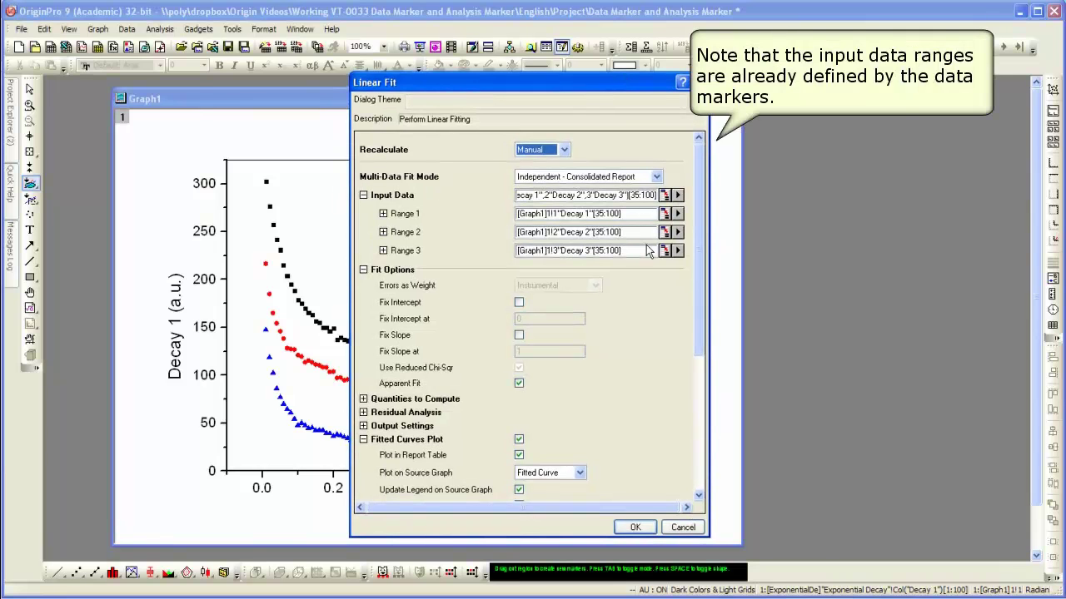
left_click_drag(552, 84, 811, 74)
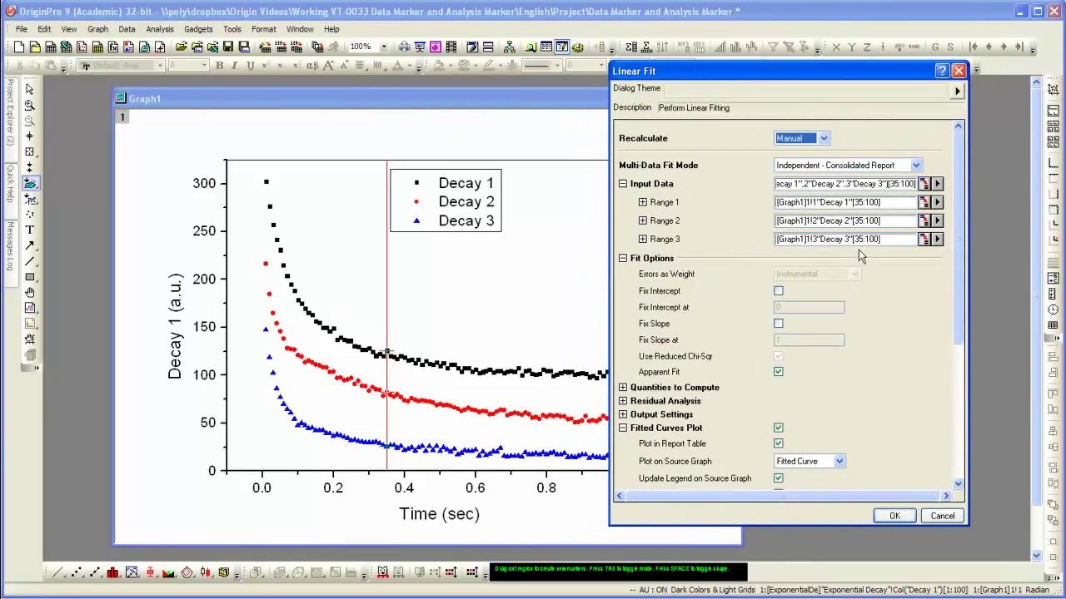
left_click(899, 516)
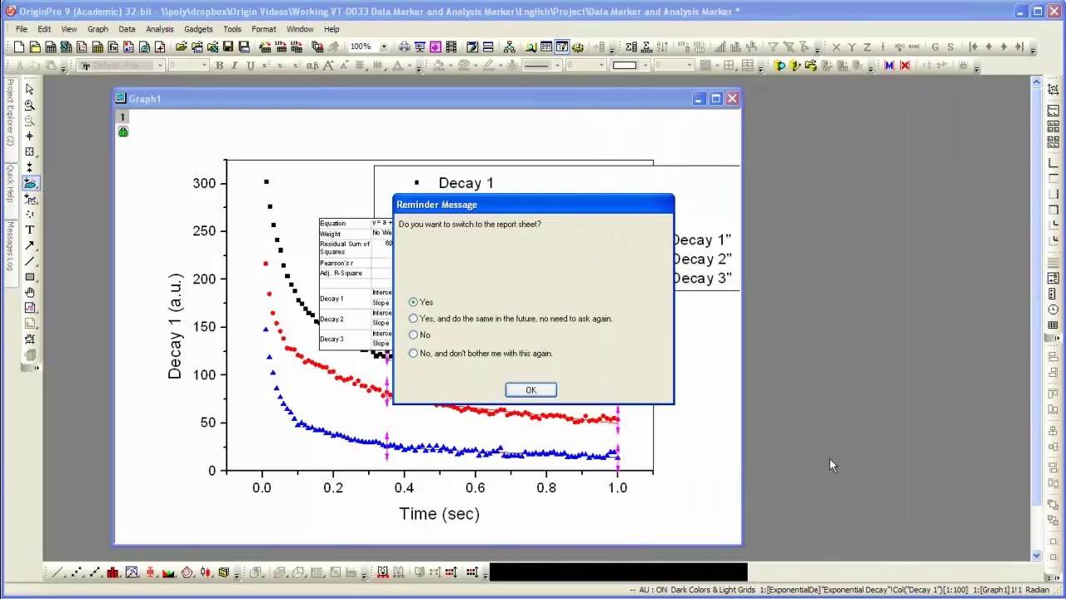
left_click(421, 337)
left_click(545, 390)
left_click(481, 322)
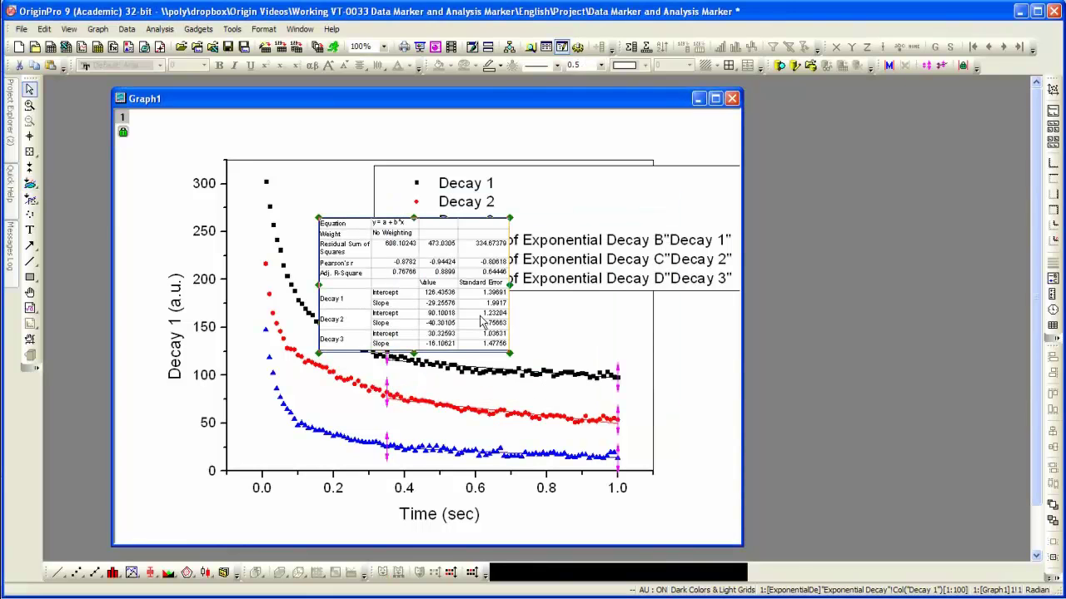
key("Delete")
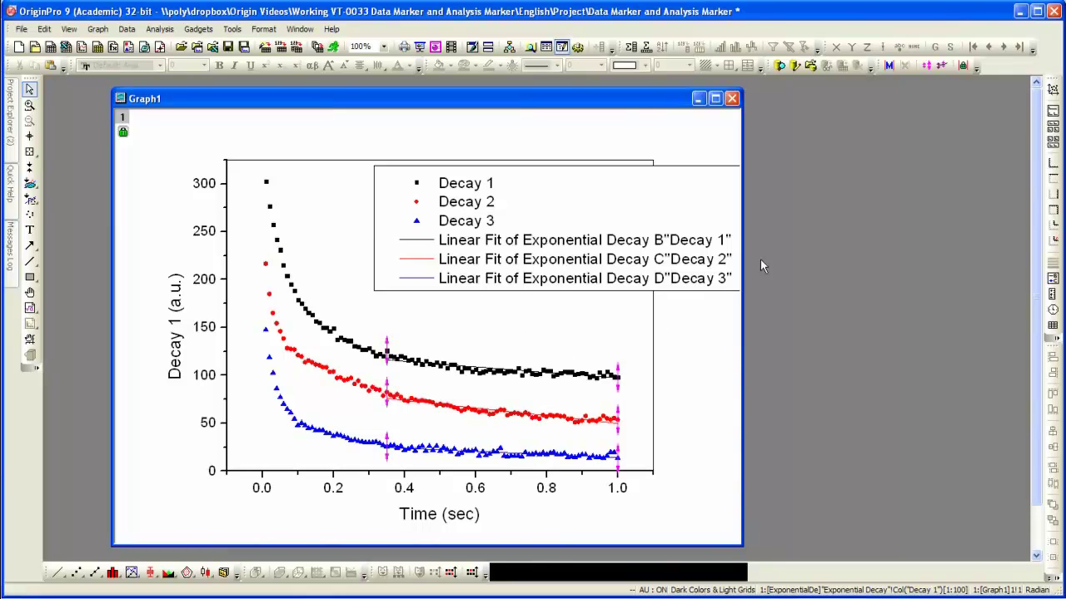
left_click(928, 70)
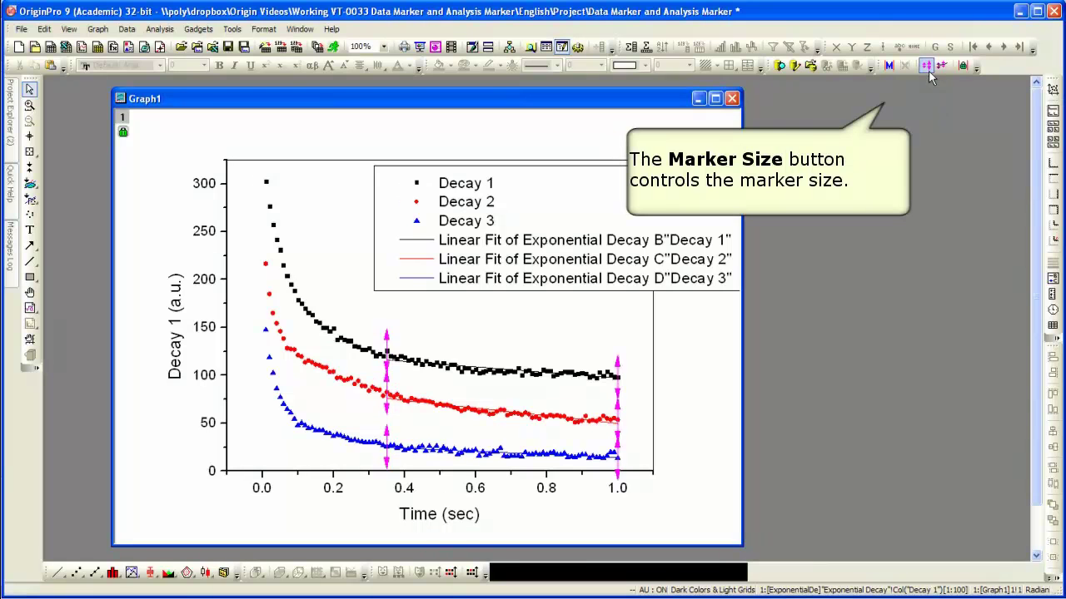
left_click(929, 72)
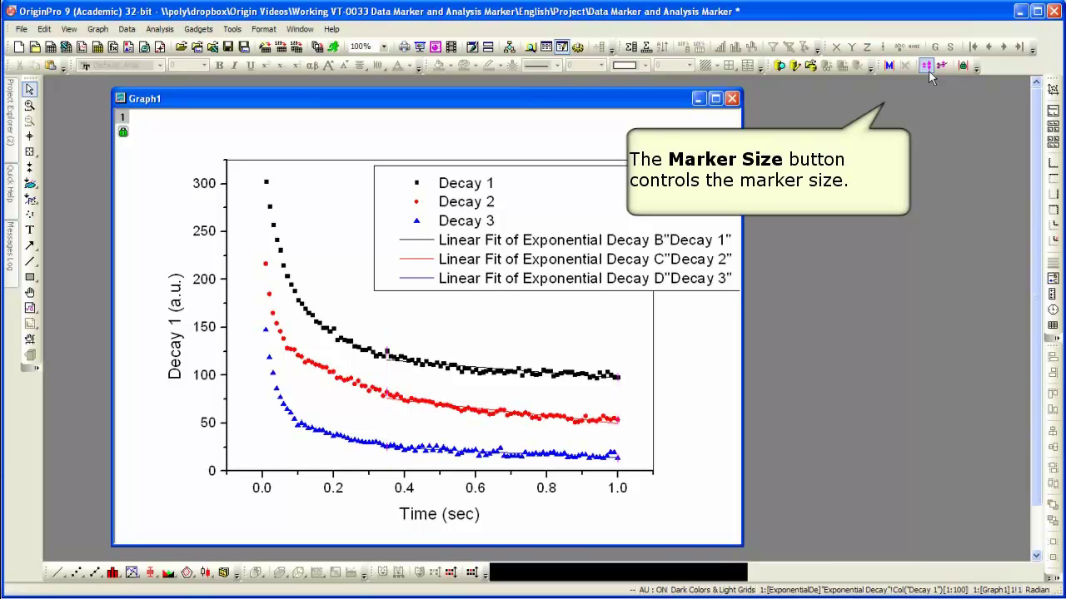
left_click(929, 72)
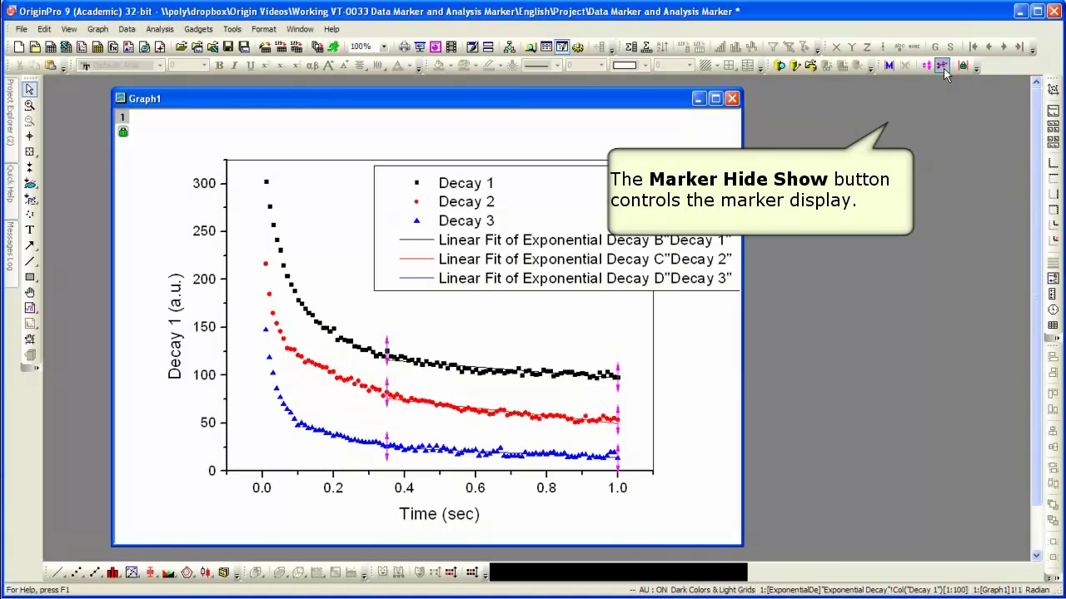
left_click(942, 66)
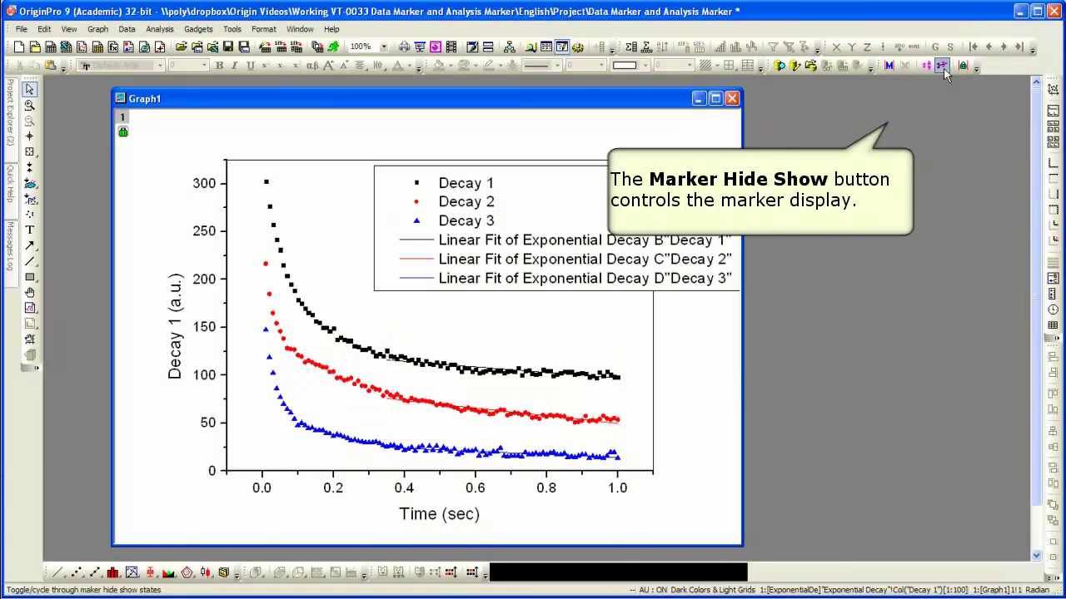
left_click(944, 69)
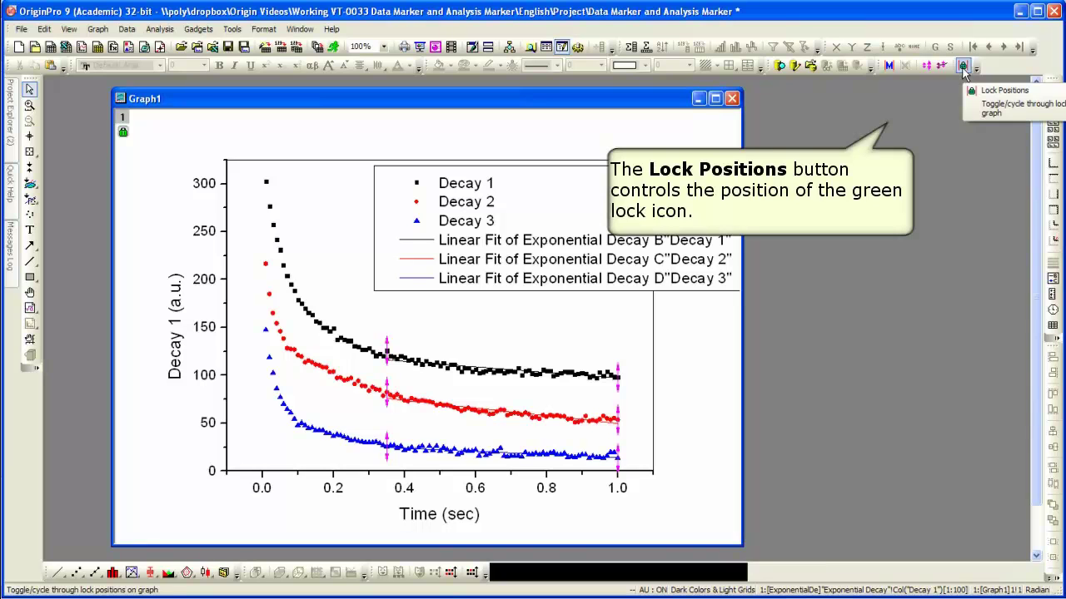
left_click(964, 68)
left_click(963, 69)
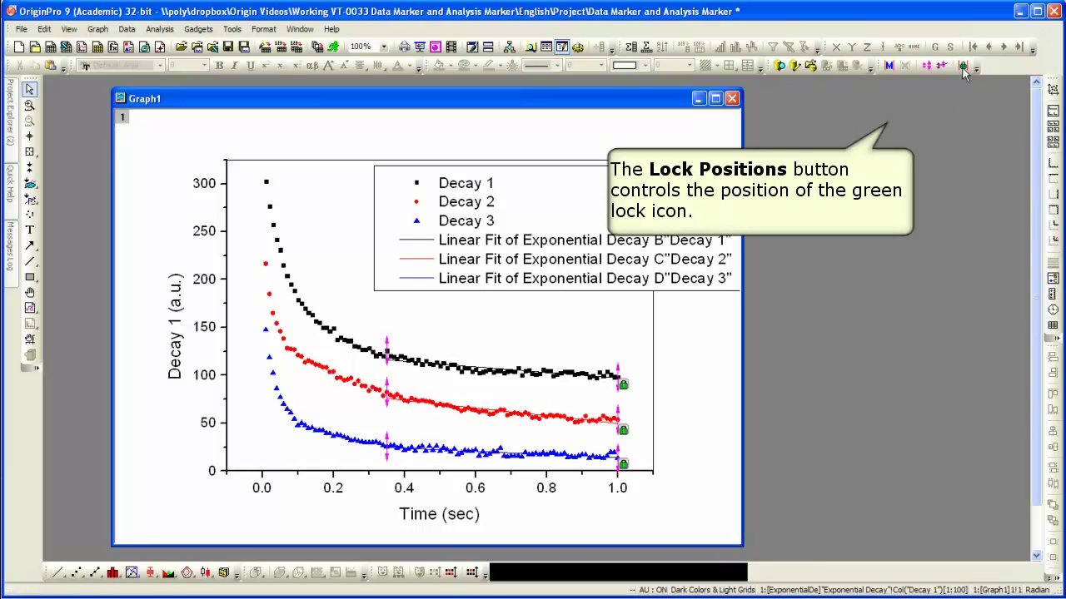
left_click(963, 68)
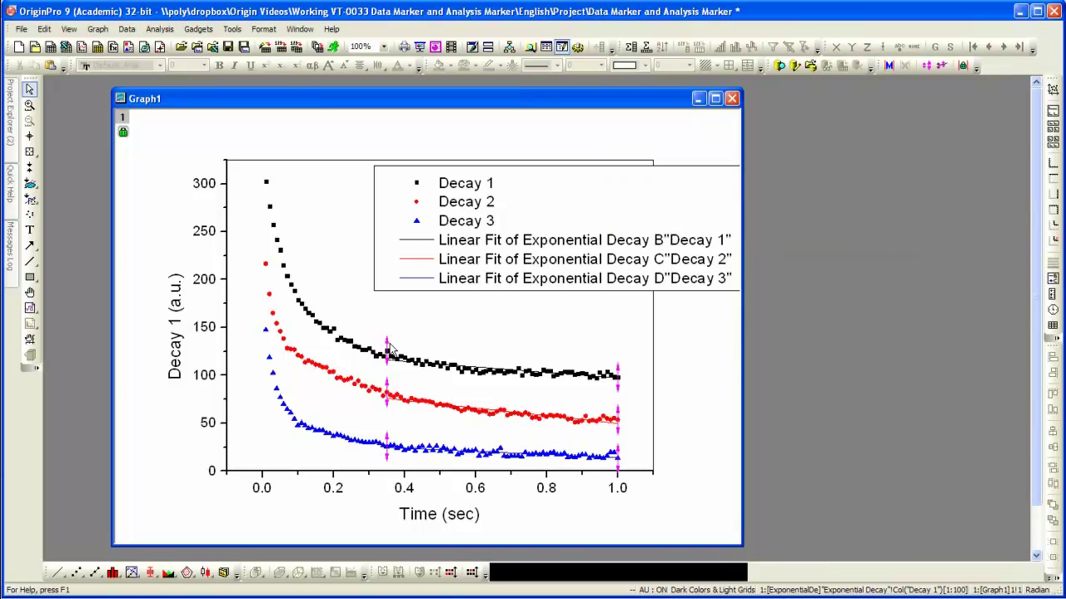
Step: Plot the fit's input data with data markers into Graph4, then reposition and enlarge that window
right_click(387, 348)
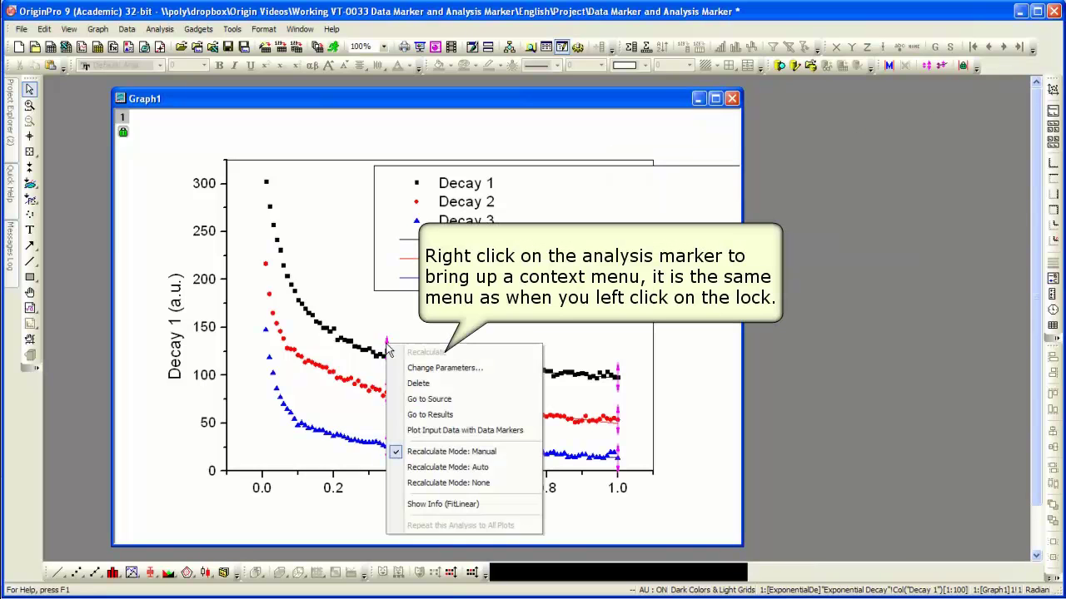
left_click(527, 438)
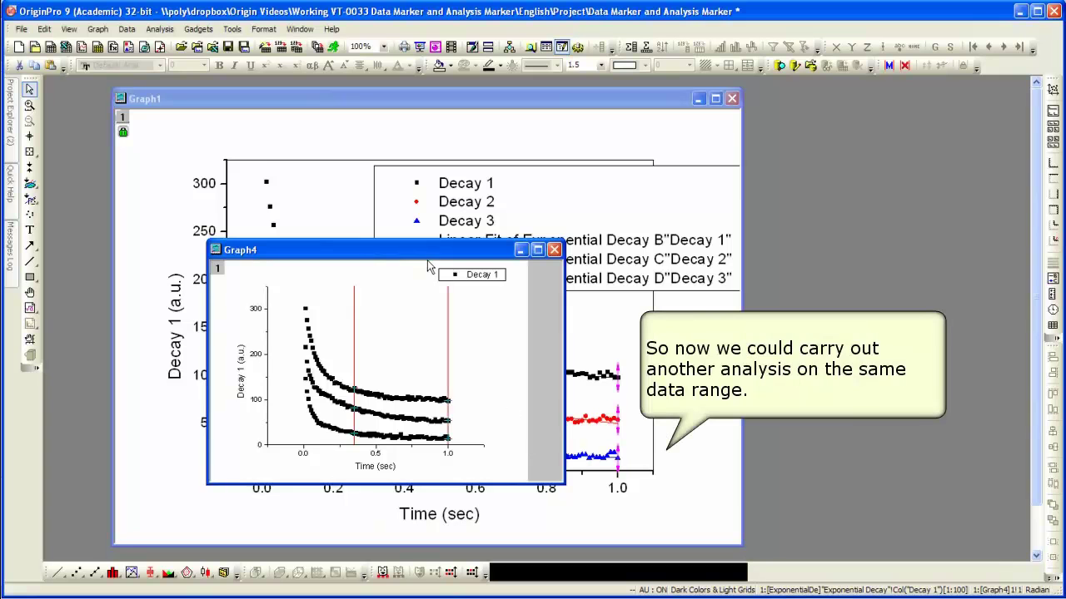
left_click_drag(427, 249, 517, 148)
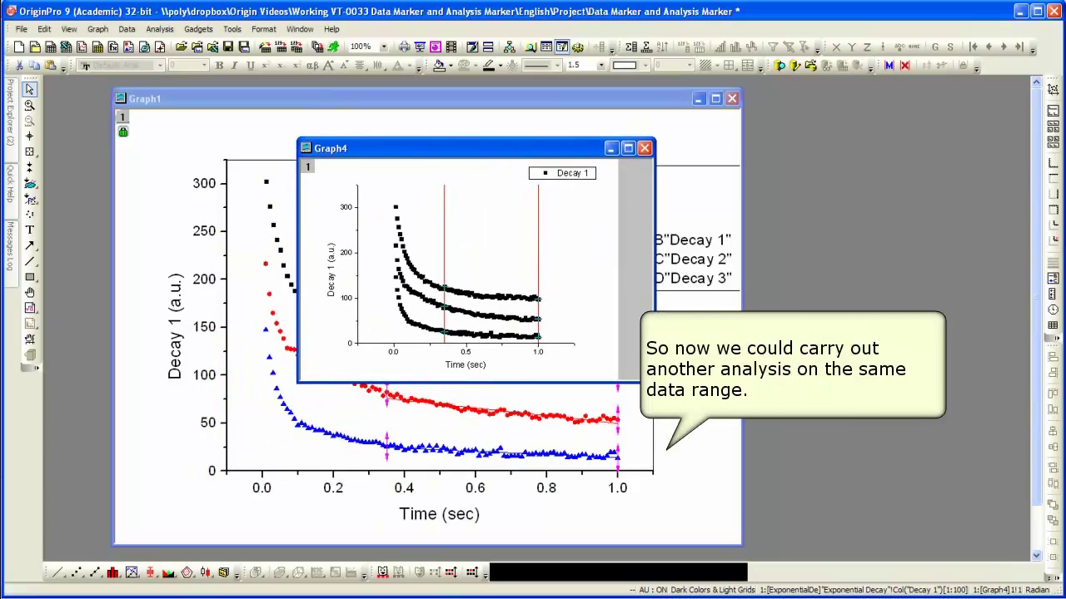
left_click_drag(655, 383, 880, 526)
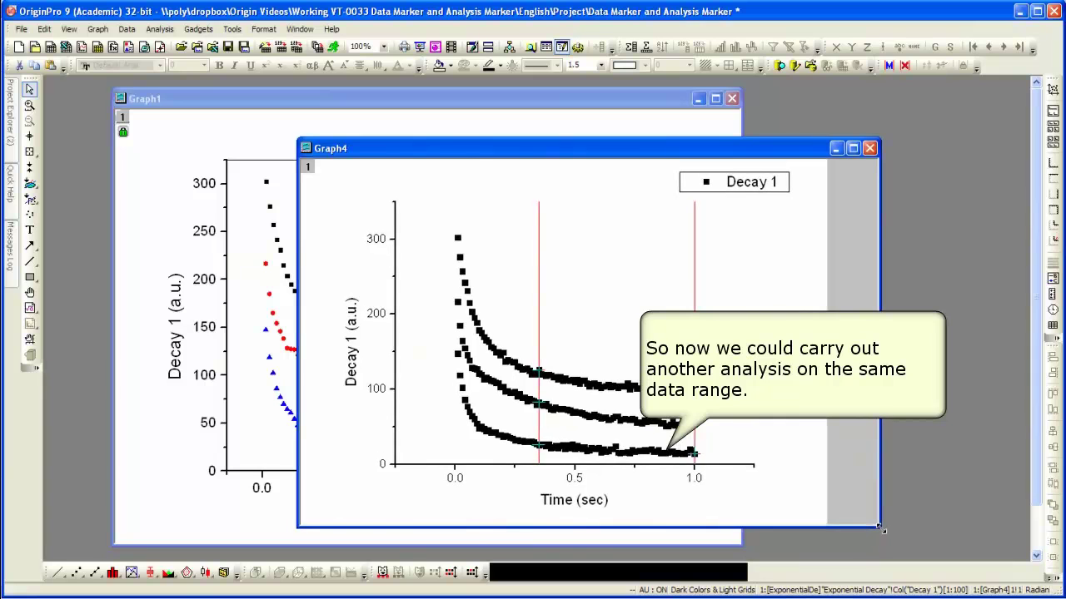